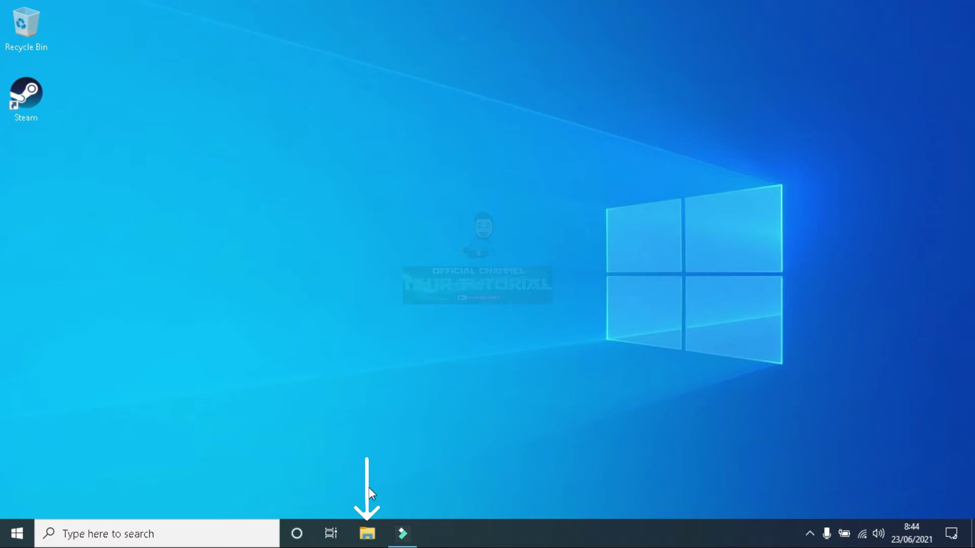
Review the device and Windows specifications in the properties of This PC from File Explorer, and close both windows
left_click(368, 533)
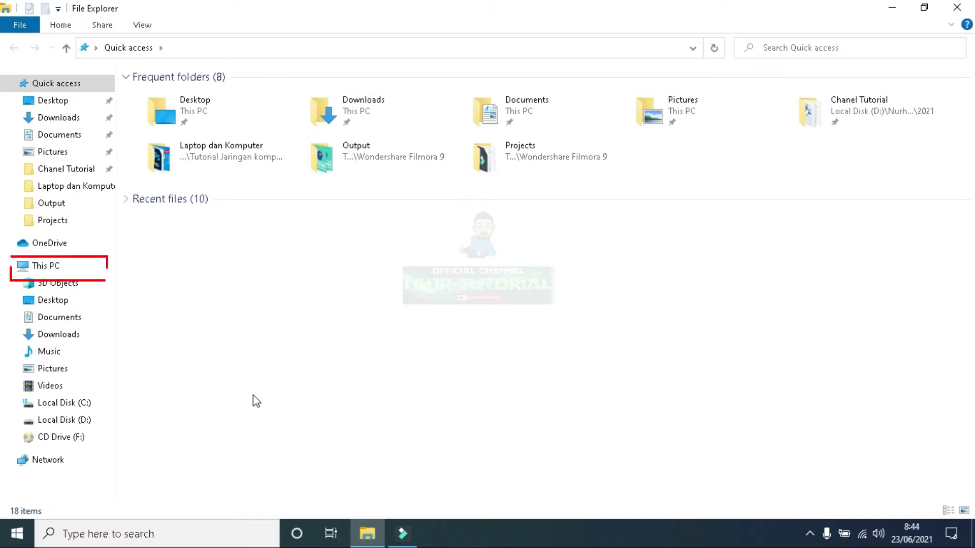
left_click(71, 269)
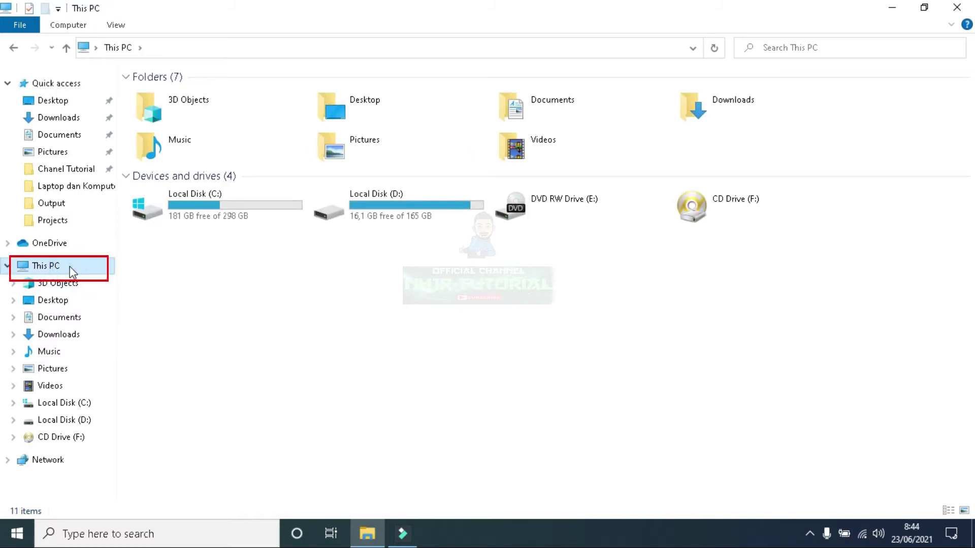
right_click(70, 267)
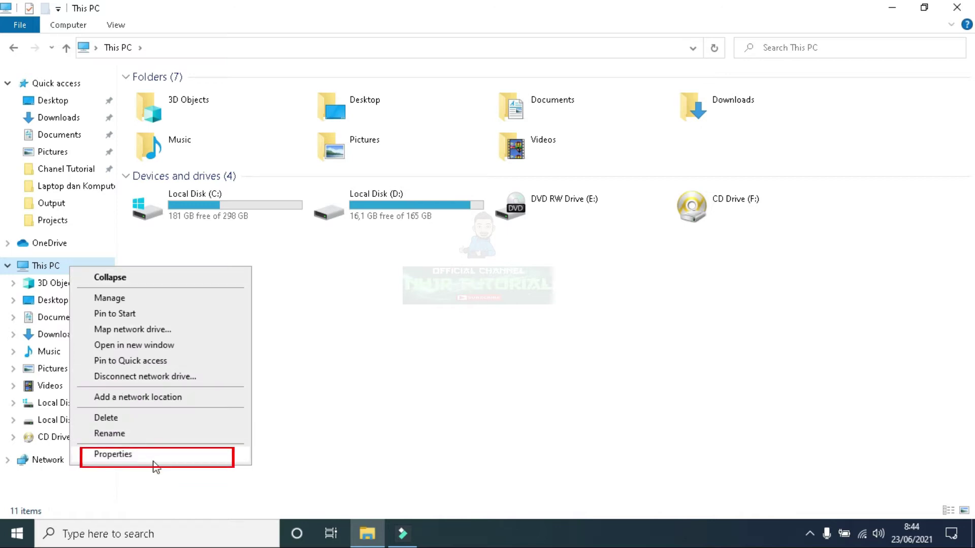
left_click(153, 461)
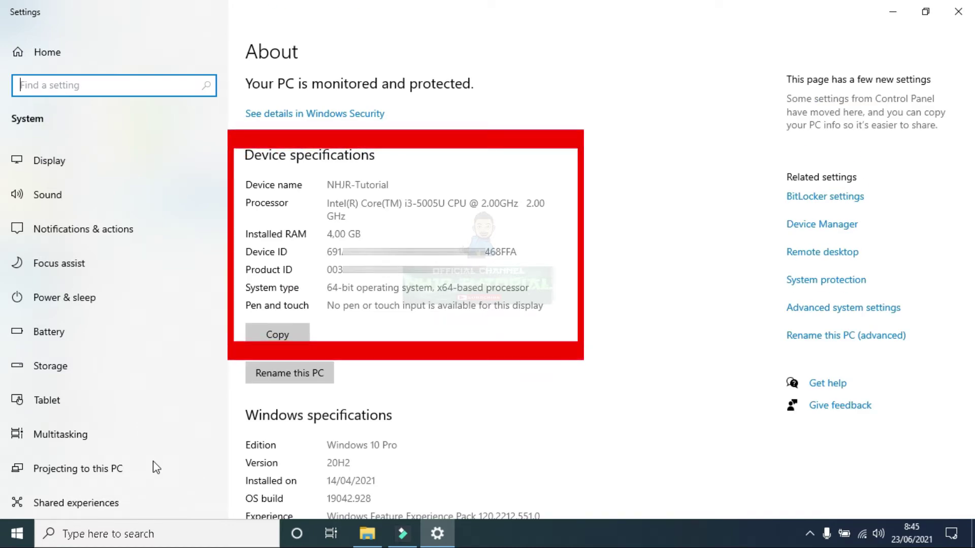
scroll(132, 410, "down", 3)
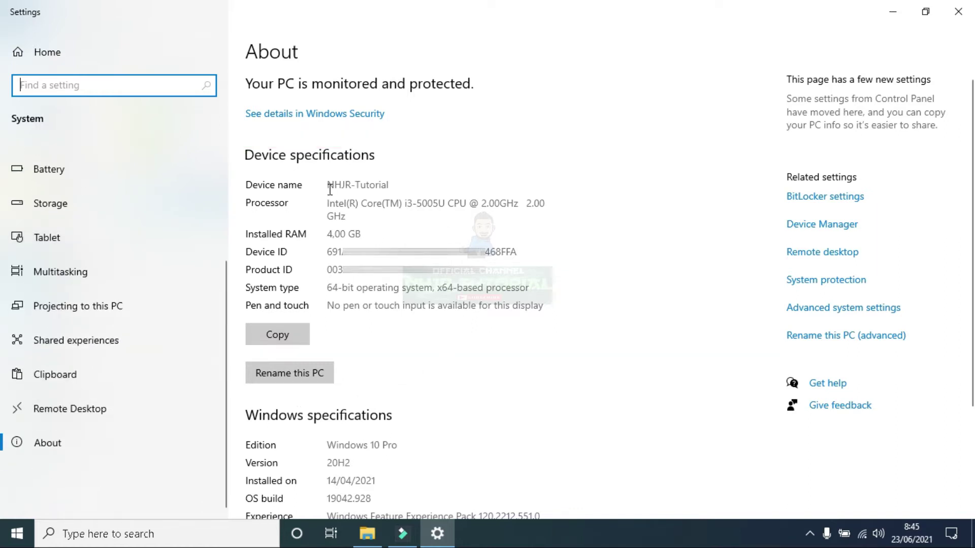
scroll(578, 316, "down", 3)
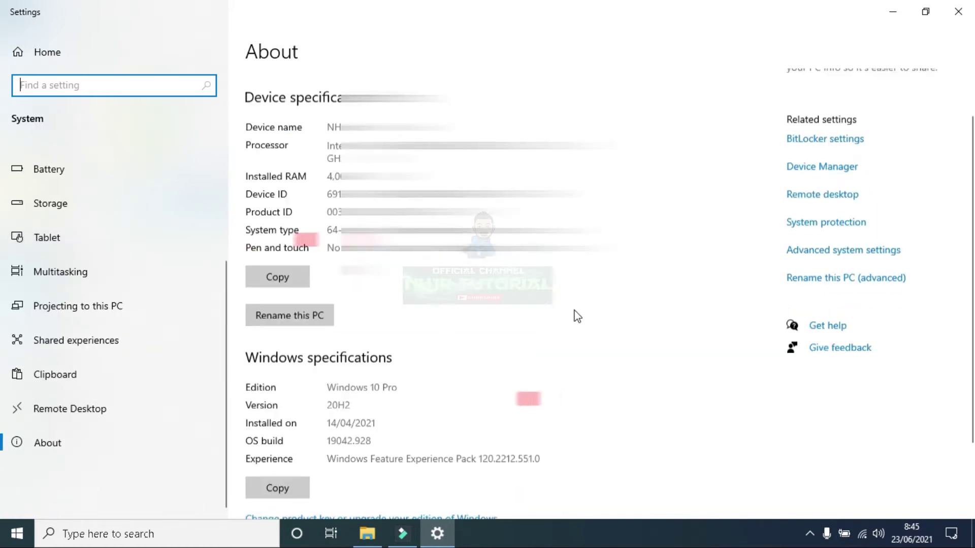
scroll(602, 317, "up", 3)
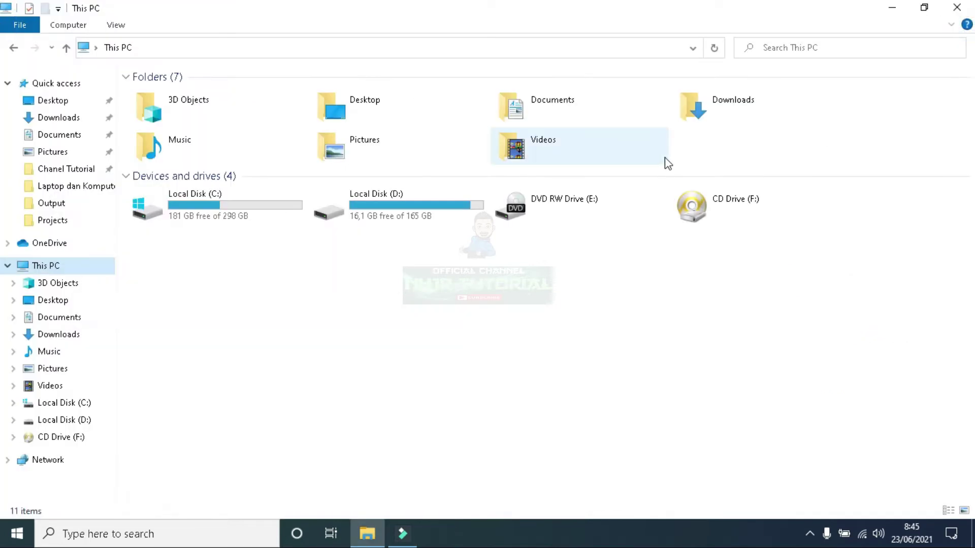
left_click(967, 6)
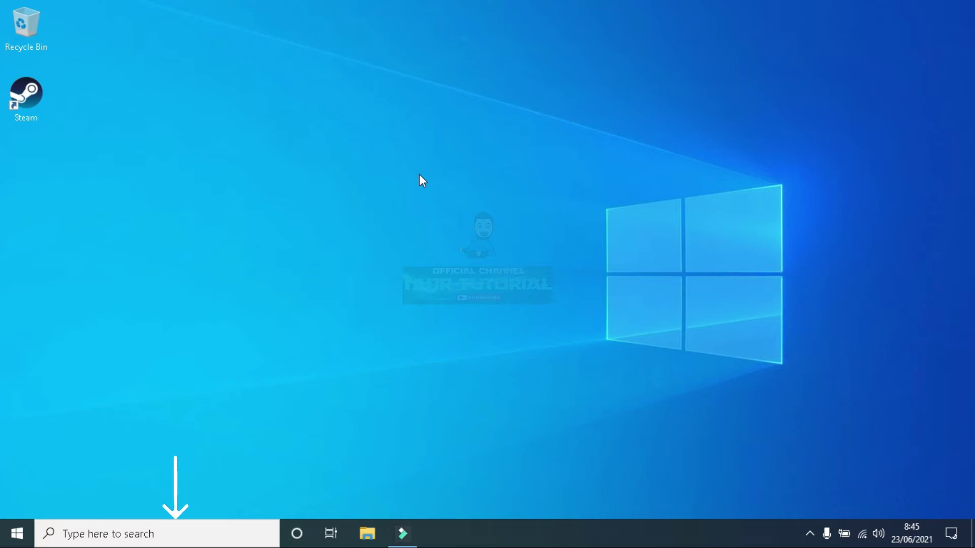
left_click(171, 540)
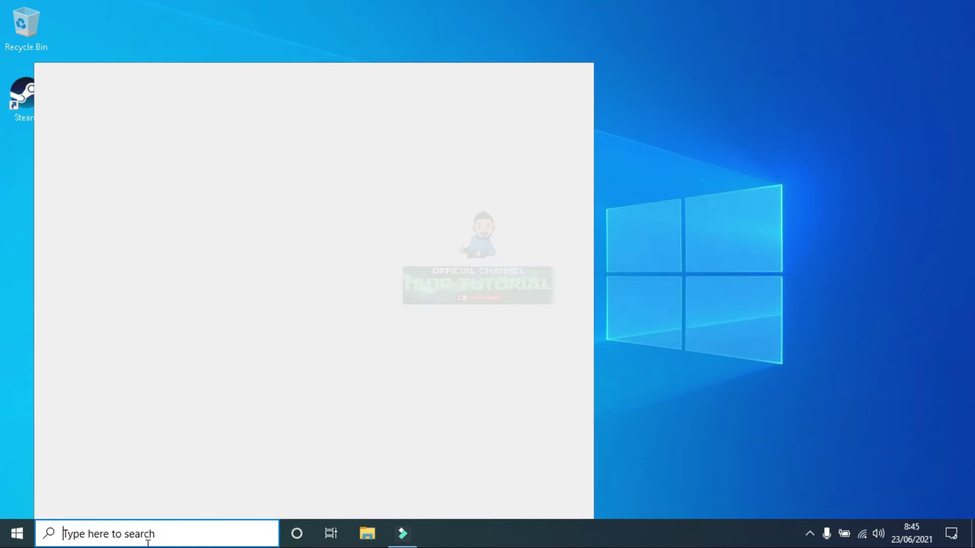
type("dxdiag")
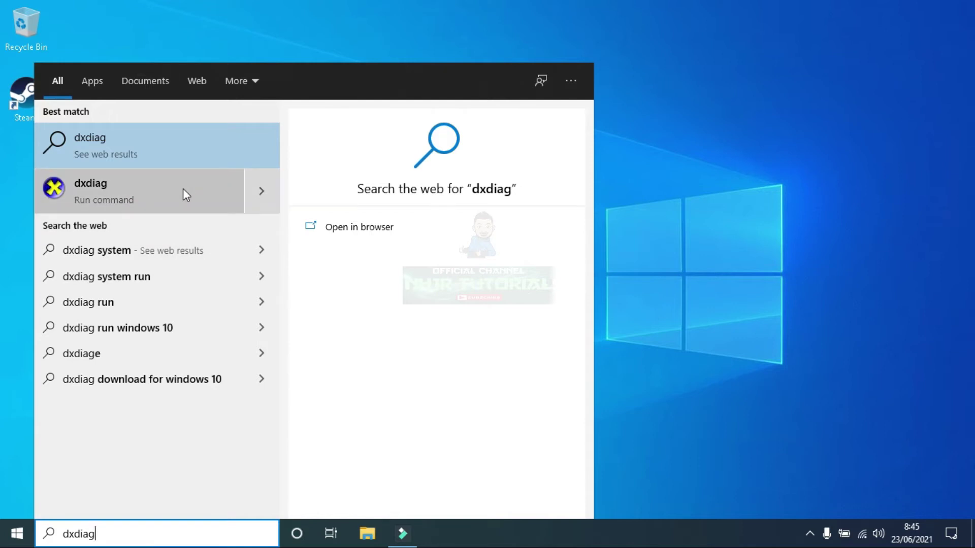
key("BackSpace")
key("BackSpace")
key("BackSpace")
key("BackSpace")
key("BackSpace")
key("BackSpace")
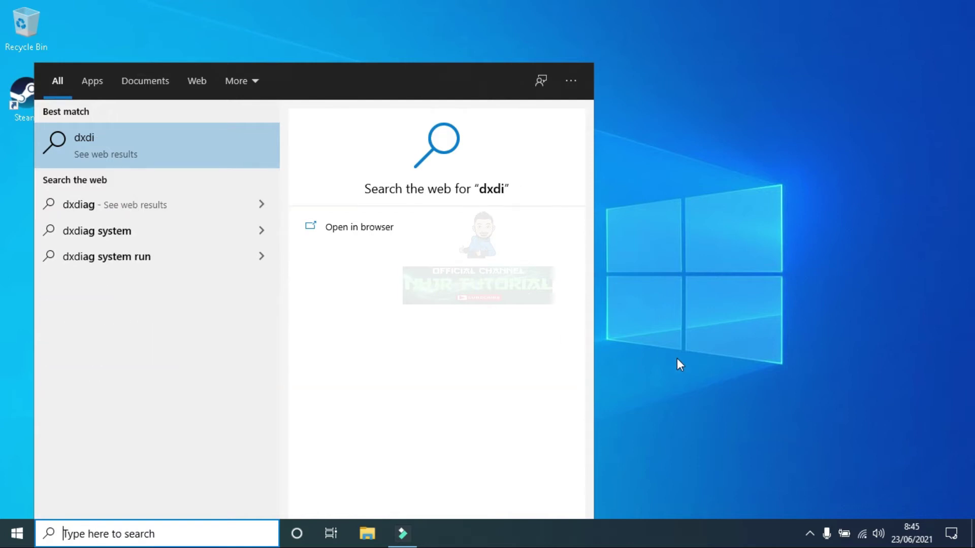
left_click(893, 490)
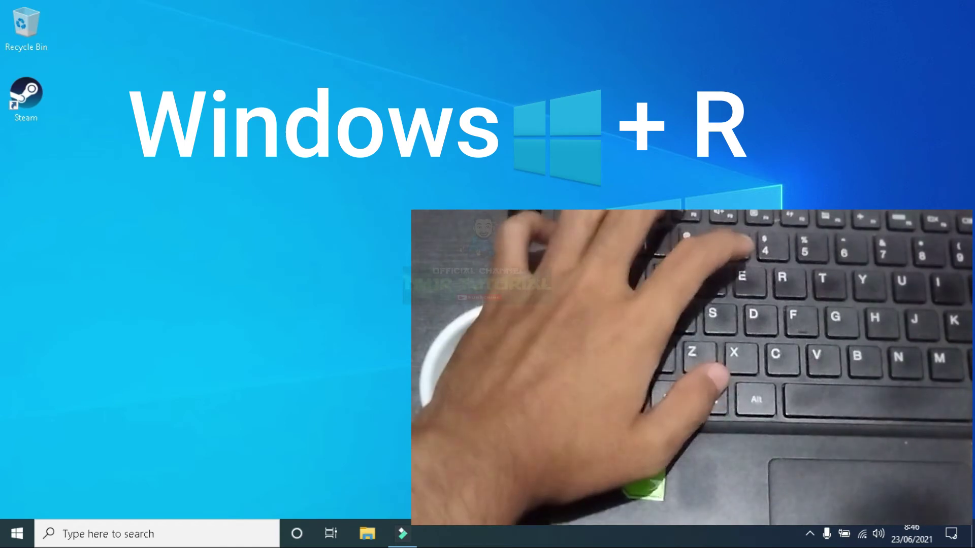
Launch the DirectX Diagnostic Tool by running dxdiag from the Windows Run dialog
key("super+r")
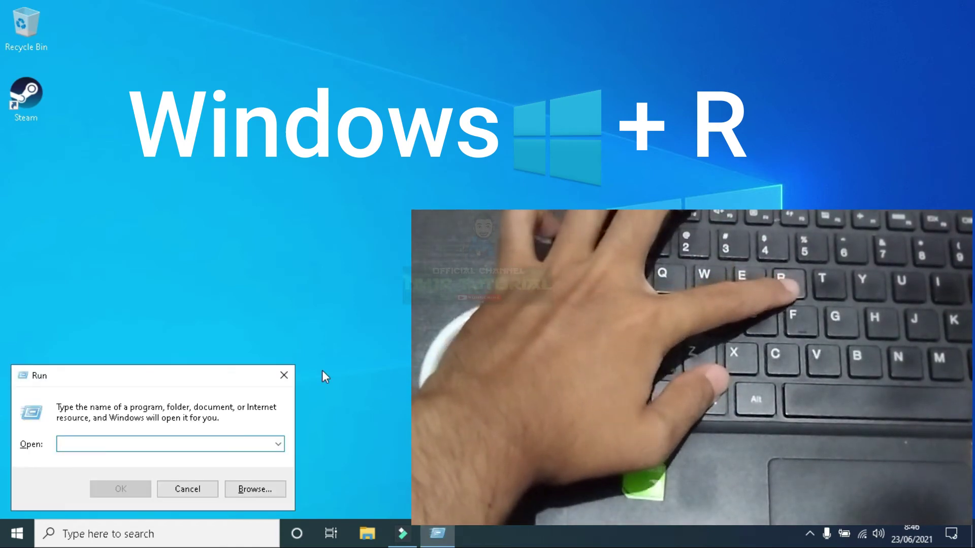
type("dxd")
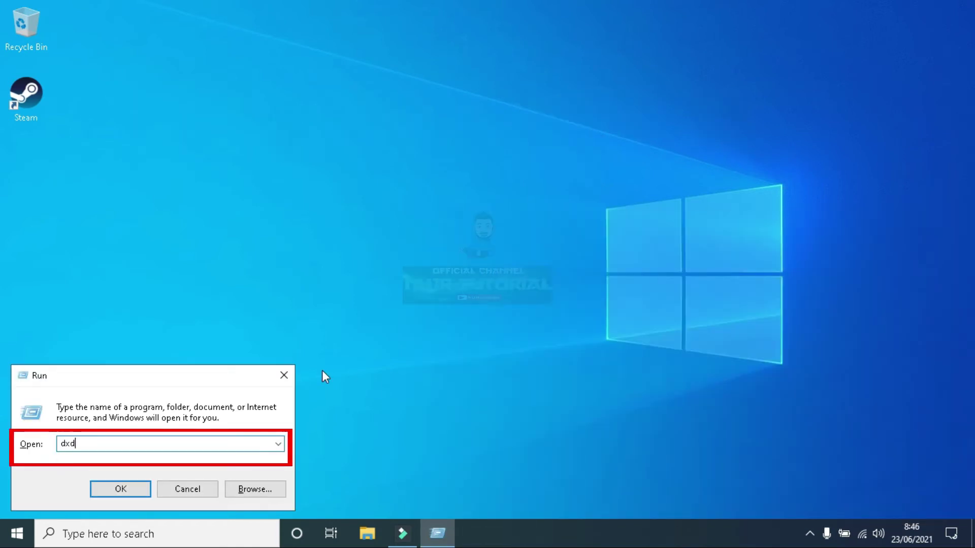
type("iag")
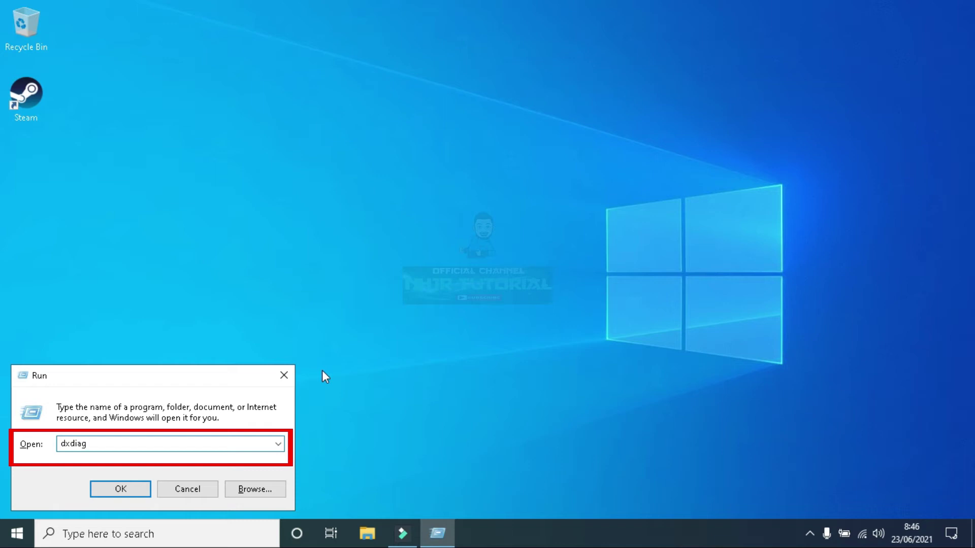
left_click(123, 489)
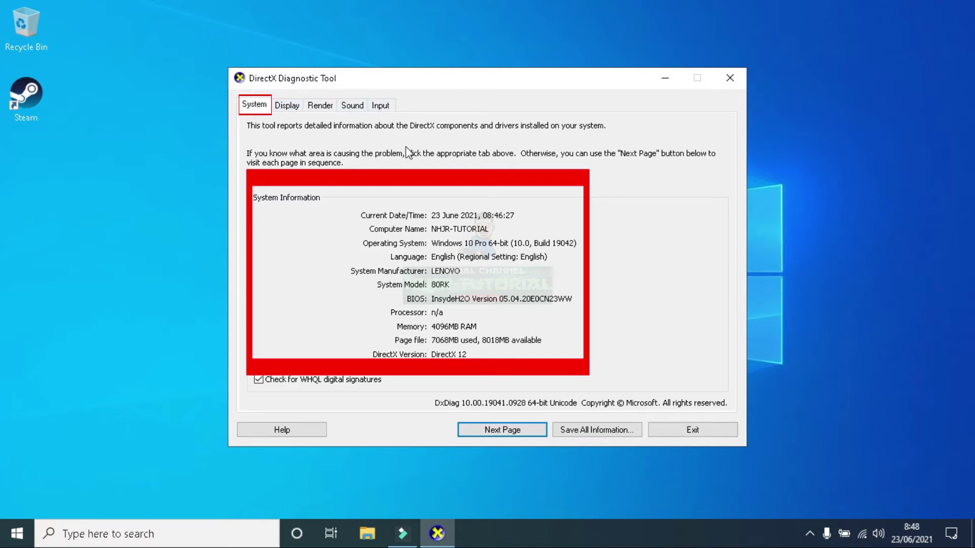
Examine the device details, drivers and DirectX features of the display and render graphics adapters
left_click(511, 435)
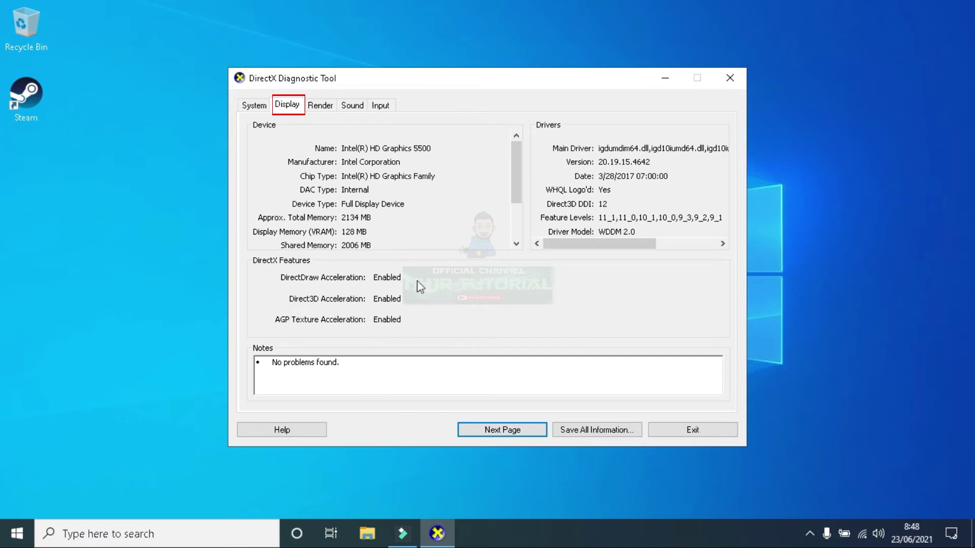
left_click(321, 107)
left_click(297, 106)
left_click_drag(574, 244, 547, 246)
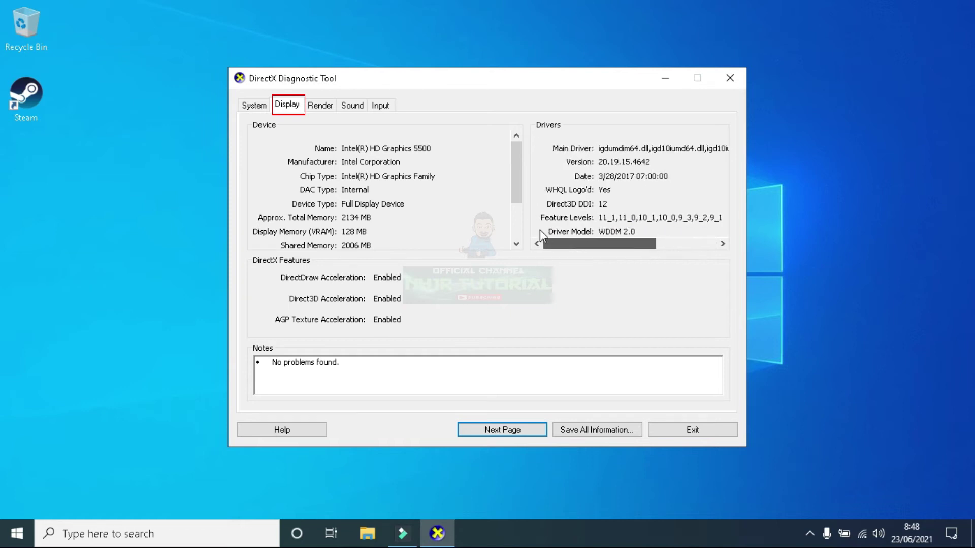
left_click_drag(513, 179, 512, 216)
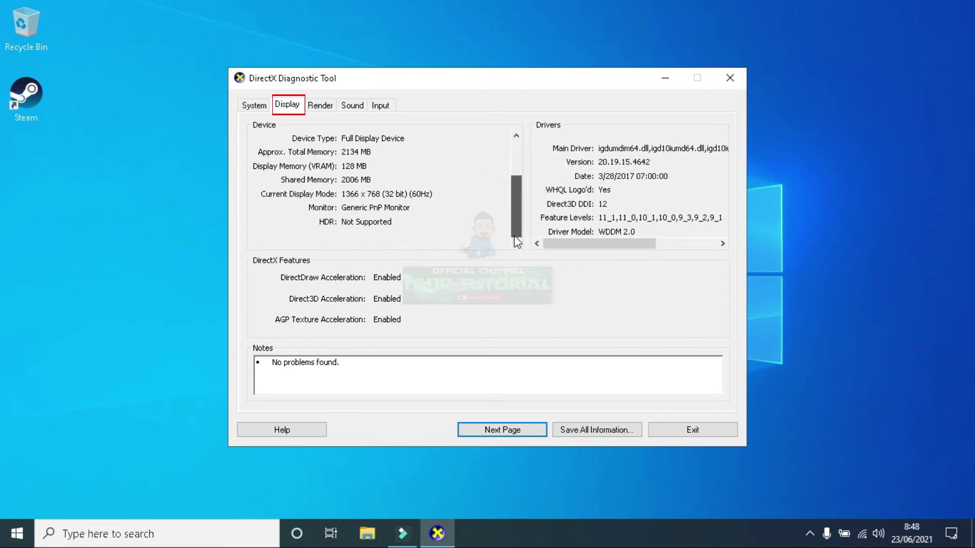
left_click(326, 106)
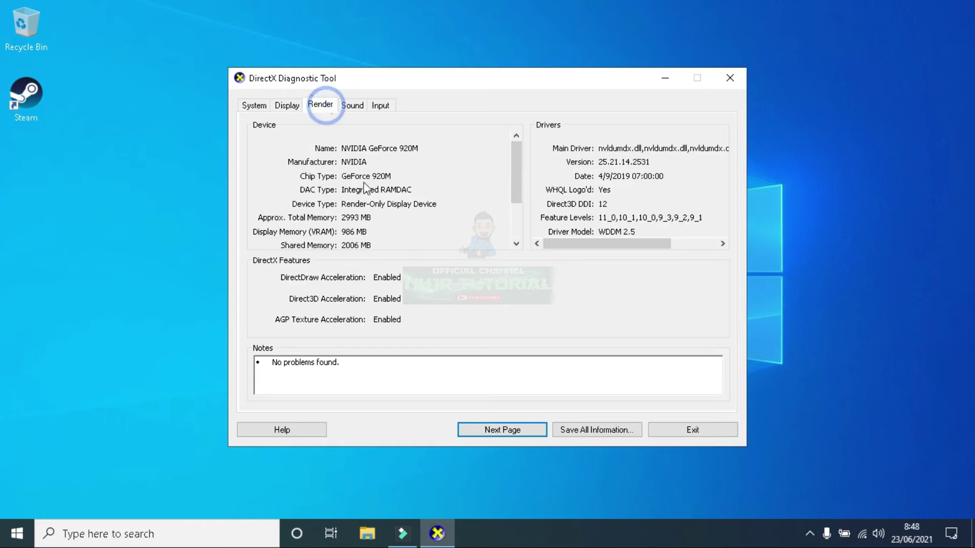
left_click_drag(517, 176, 559, 254)
Examine the sound device and input device details, and return to the general system information
left_click(361, 107)
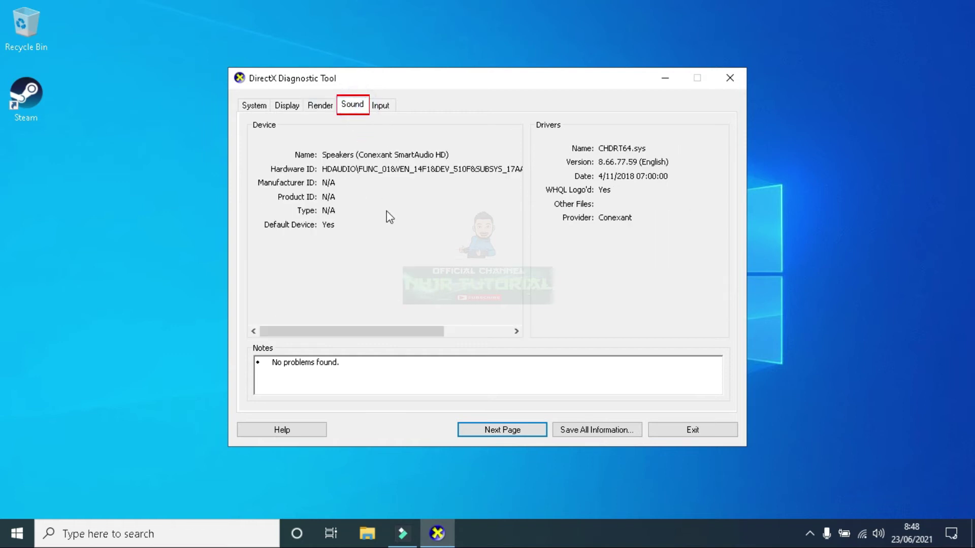
left_click_drag(422, 335, 402, 331)
left_click(382, 109)
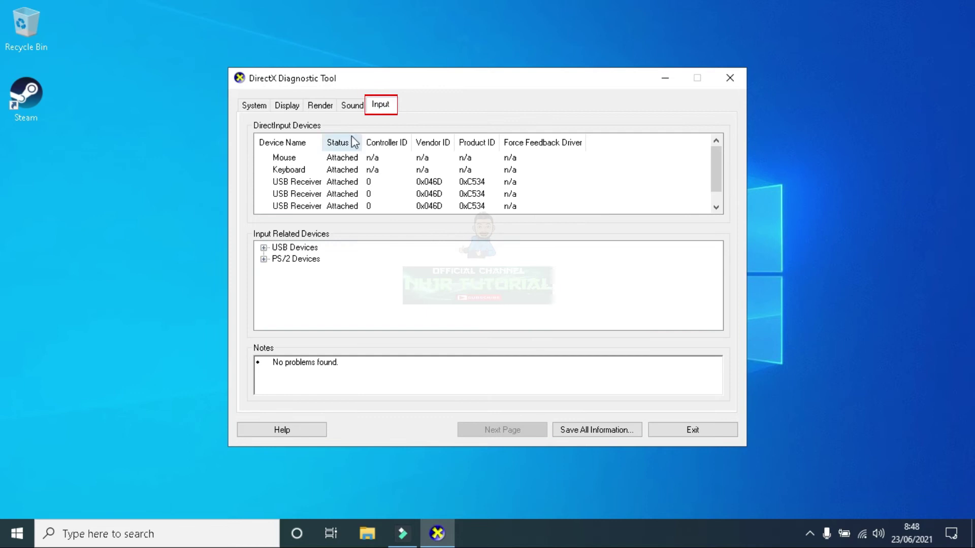
left_click(255, 107)
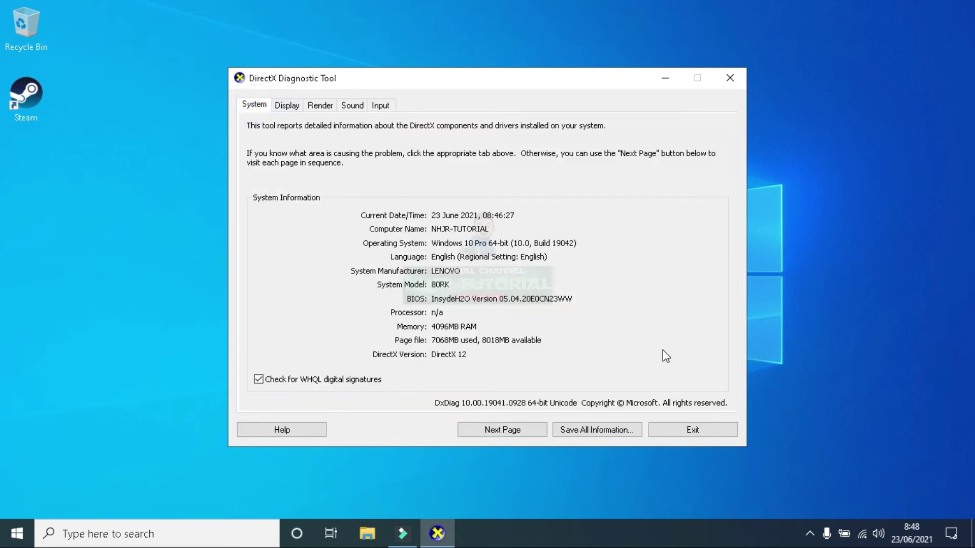
Save all diagnostic information as the text file DxDiag in the Documents folder, and exit the DirectX Diagnostic Tool
left_click(588, 435)
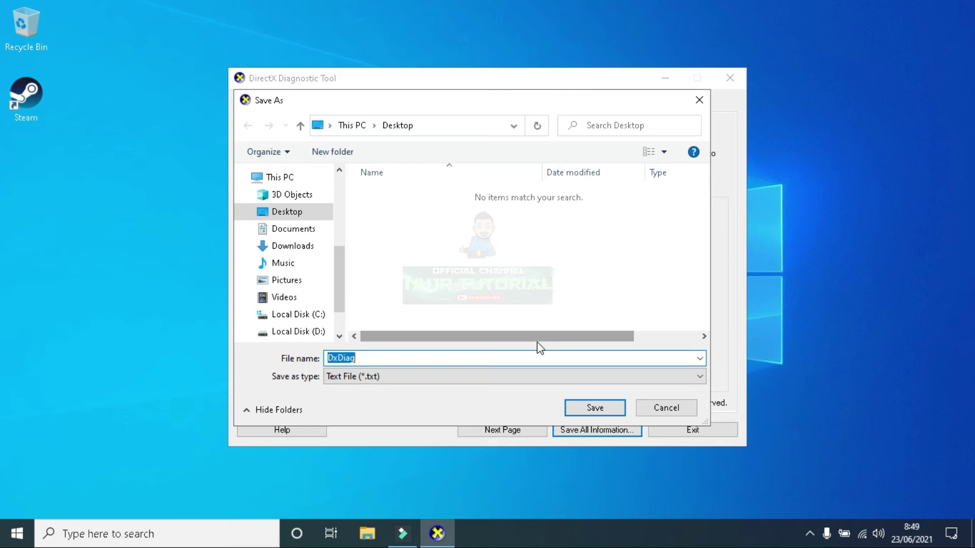
left_click(302, 233)
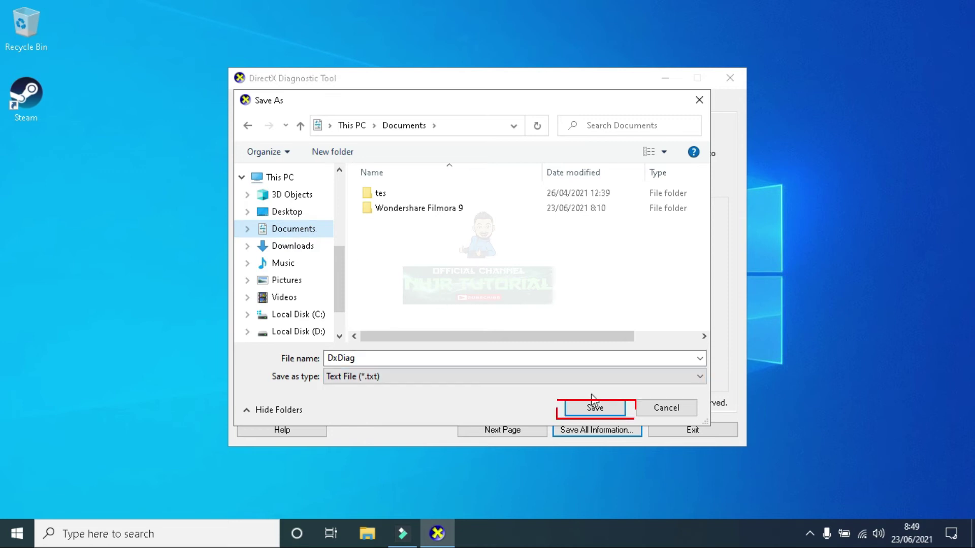
left_click(602, 413)
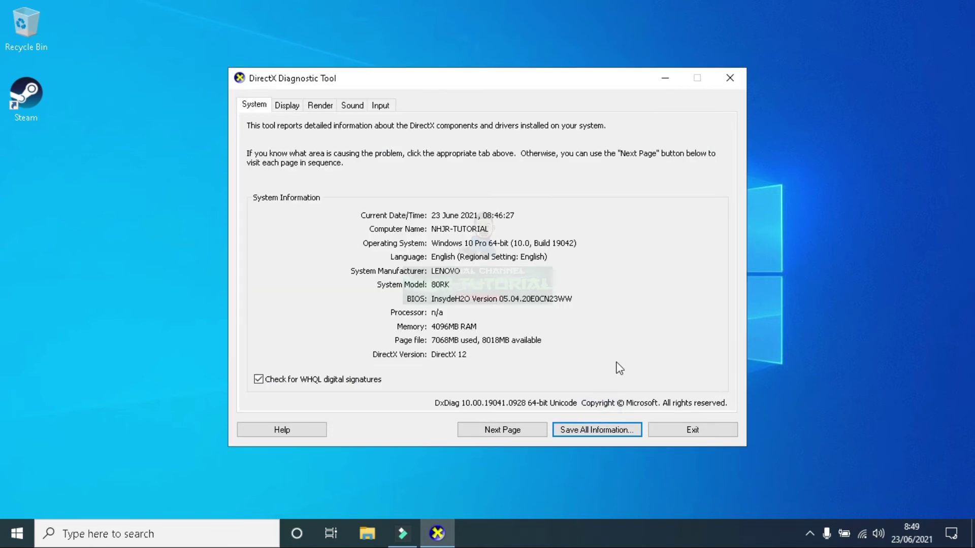
left_click(690, 431)
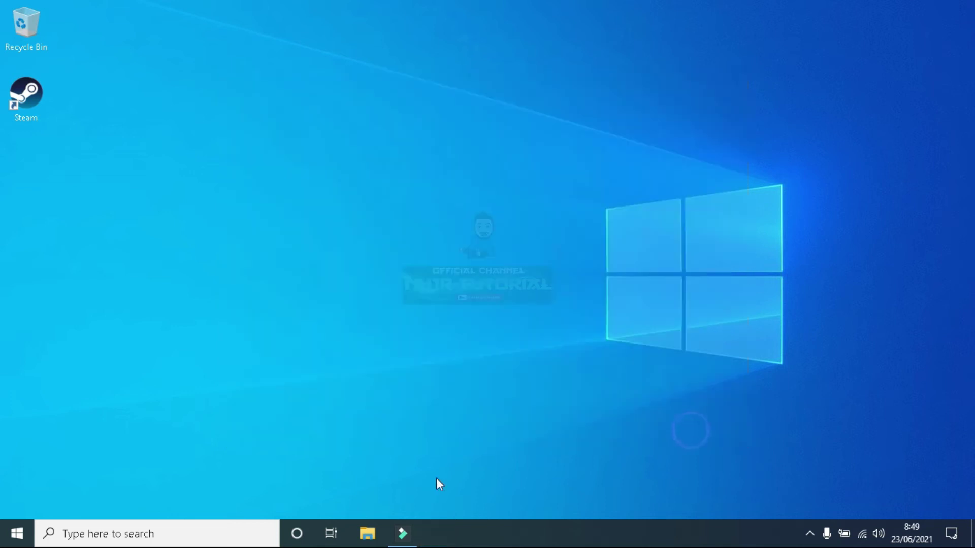
Switch to File Explorer and open the DxDiag text file from the Documents folder
left_click(375, 540)
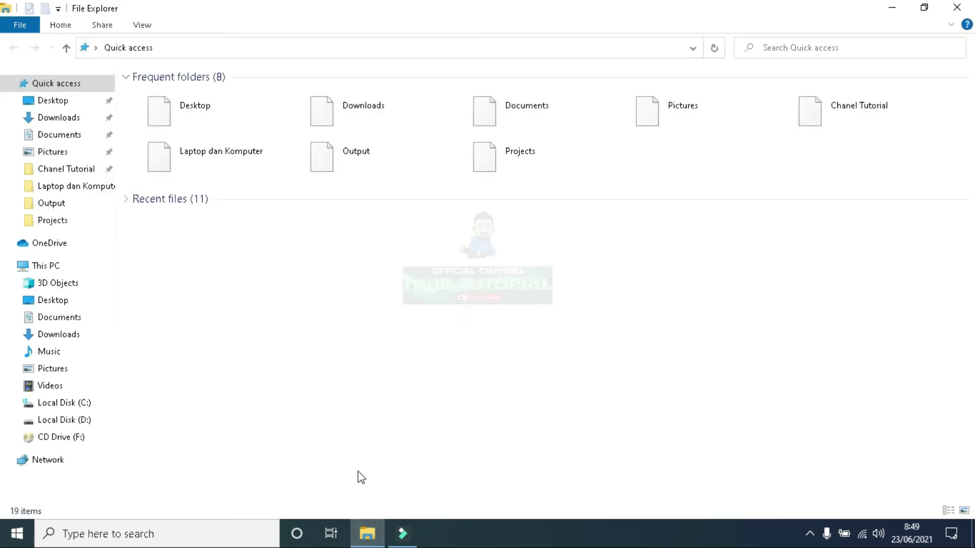
left_click(71, 318)
double_click(206, 127)
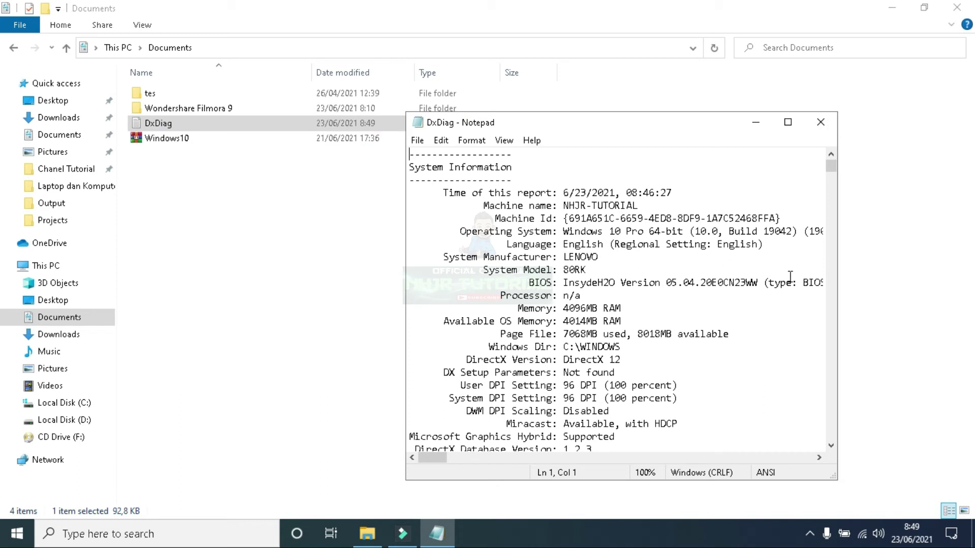
Read through the system and display device sections of the DxDiag report in a maximized Notepad window, and close it
scroll(791, 277, "down", 4)
scroll(792, 269, "down", 5)
left_click(788, 123)
scroll(543, 226, "down", 4)
scroll(529, 233, "down", 20)
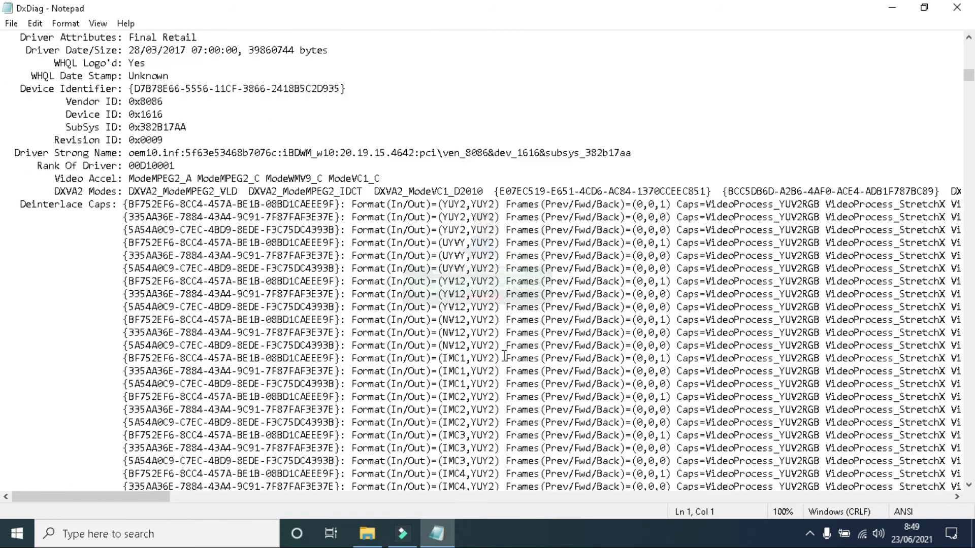
scroll(731, 361, "down", 20)
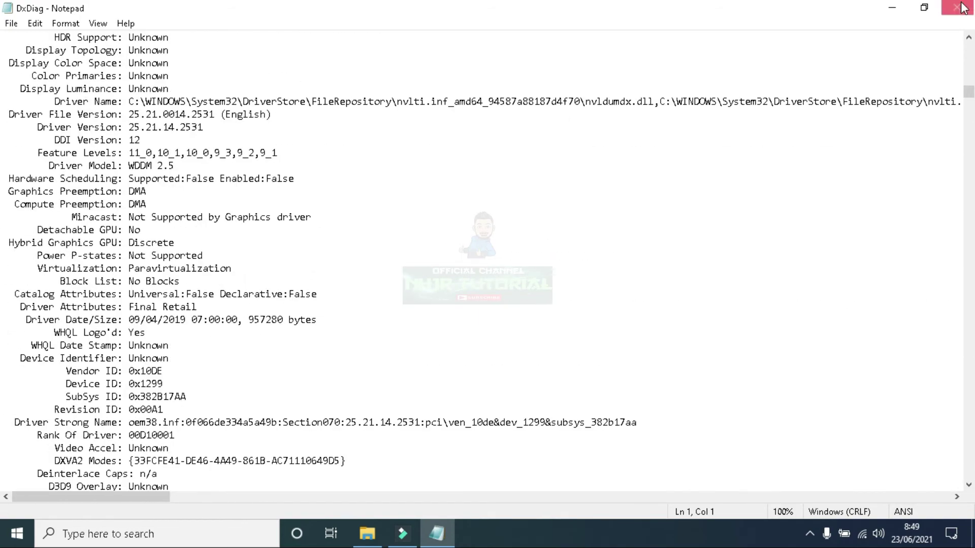
left_click(917, 9)
left_click(823, 119)
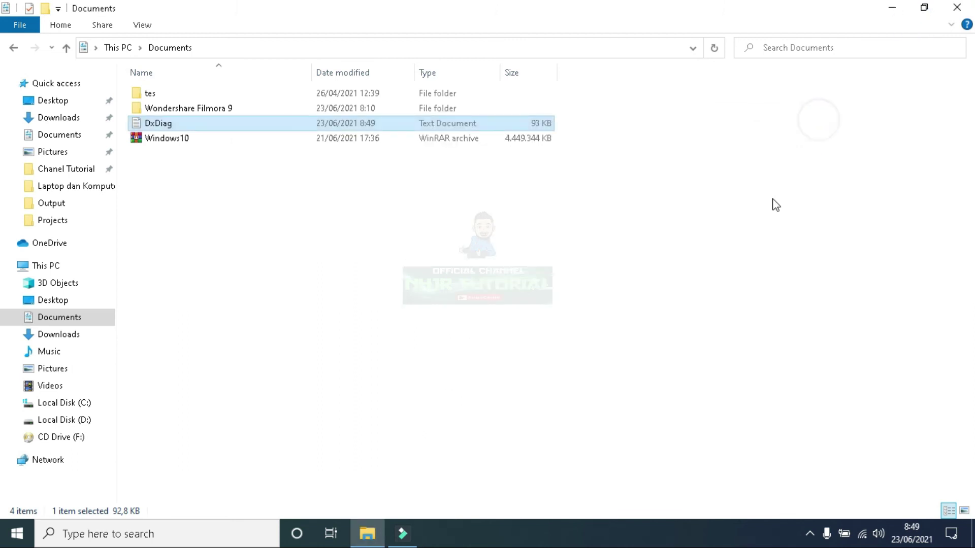